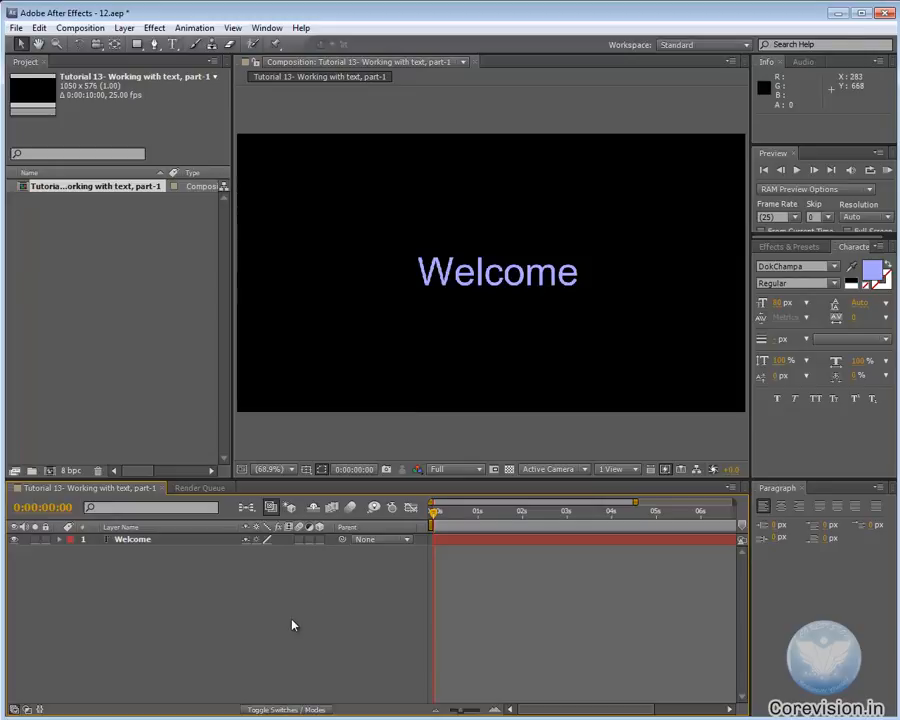
# Reveal the Welcome layer's Position property and try out different horizontal and vertical values
pyautogui.click(162, 542)
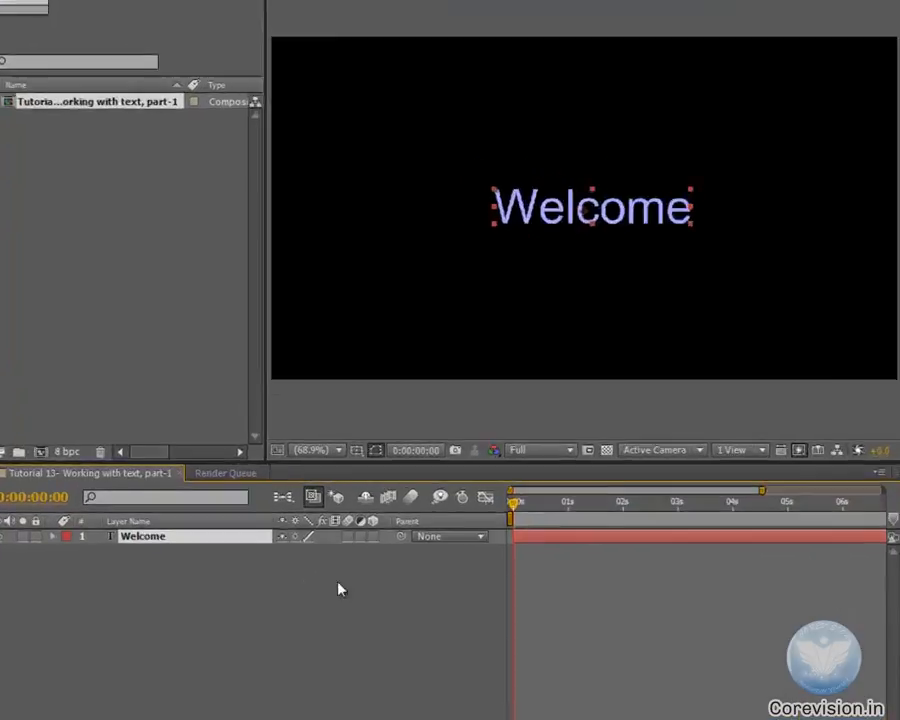
pyautogui.press('p')
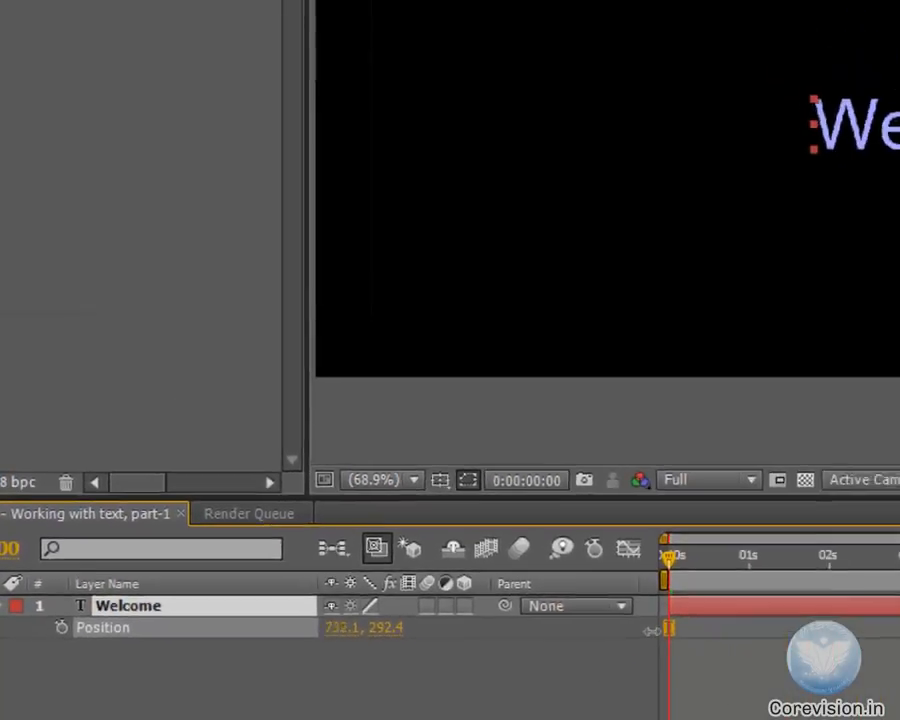
pyautogui.moveTo(625, 550); pyautogui.dragTo(735, 551)
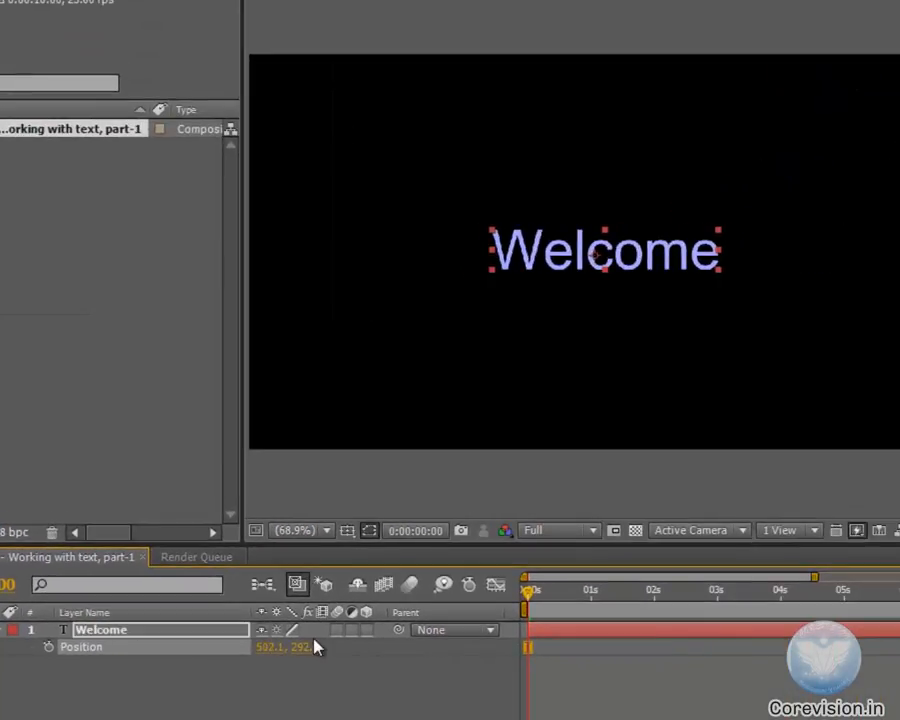
pyautogui.moveTo(314, 647)
pyautogui.mouseDown()
pyautogui.moveTo(325, 647)
pyautogui.moveTo(290, 647)
pyautogui.moveTo(320, 649)
pyautogui.mouseUp()
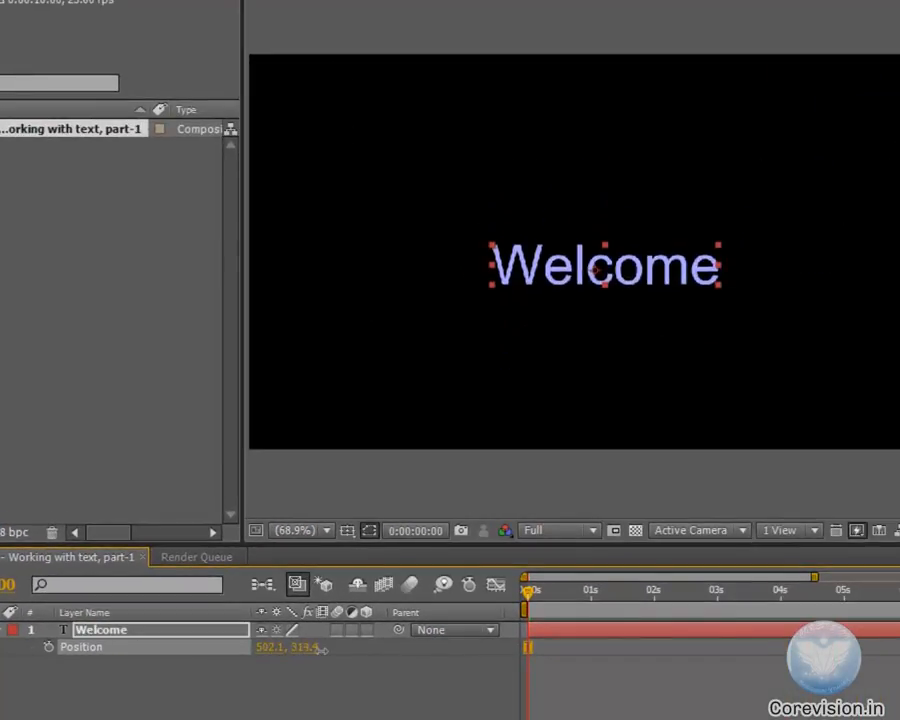
pyautogui.moveTo(261, 645); pyautogui.dragTo(307, 653)
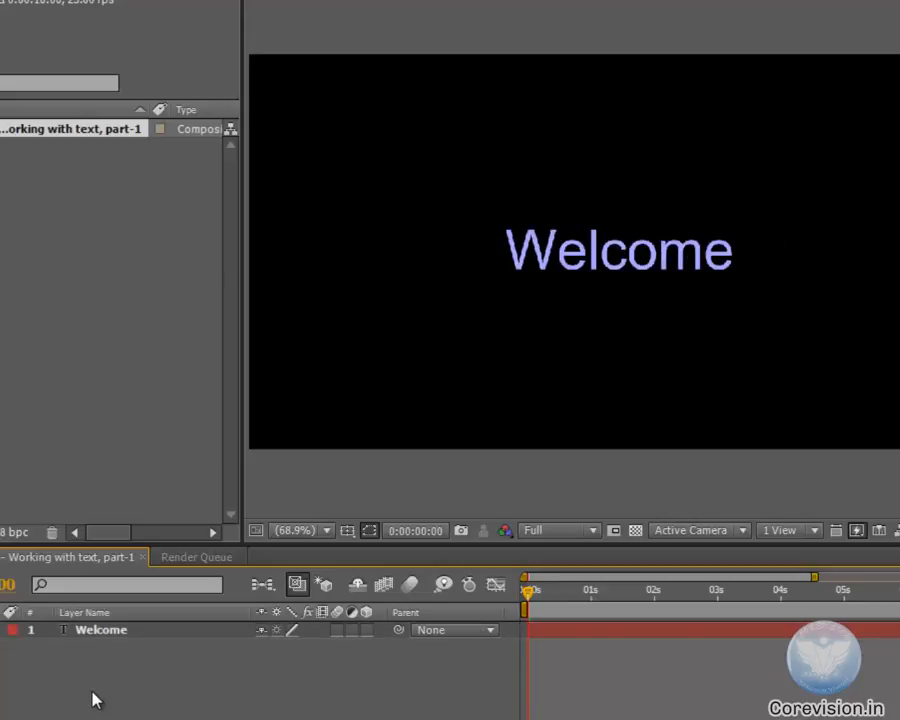
# Show the Welcome layer's Scale property and enlarge the text to about 4844%
pyautogui.click(116, 632)
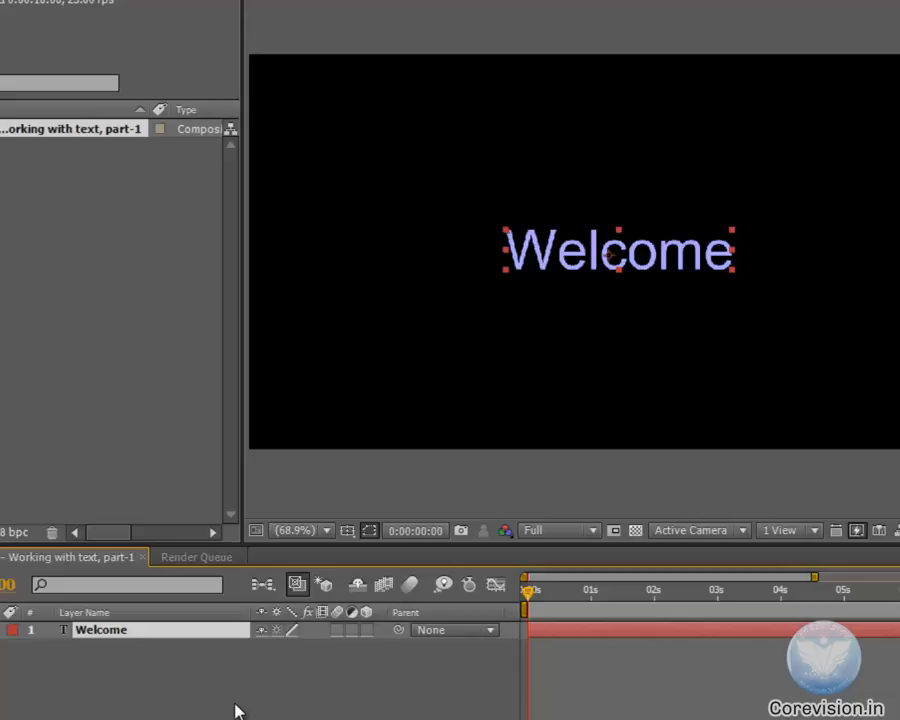
pyautogui.press('p')
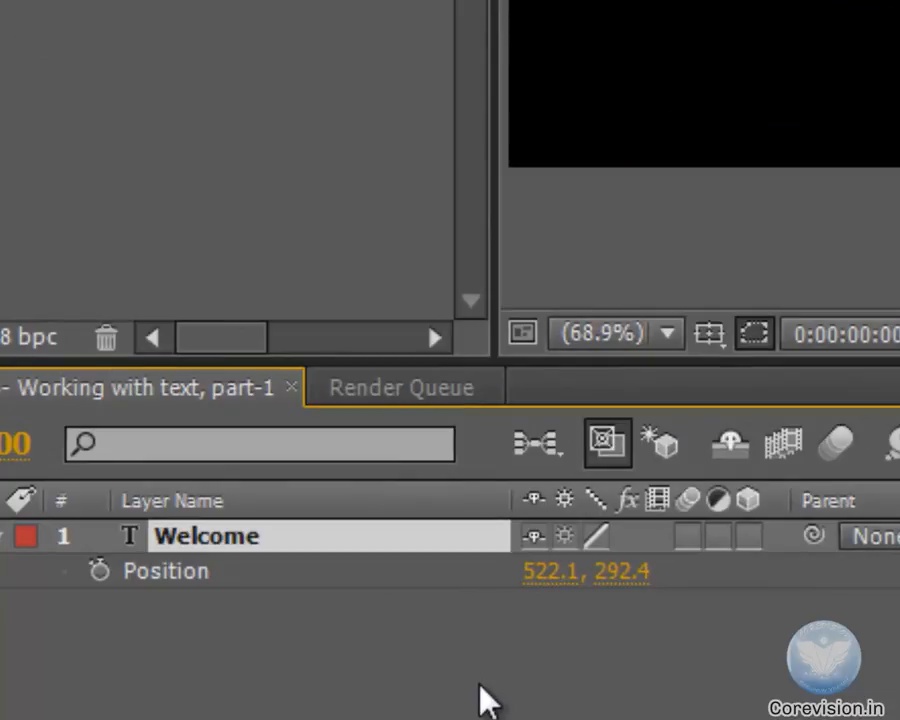
pyautogui.press('s')
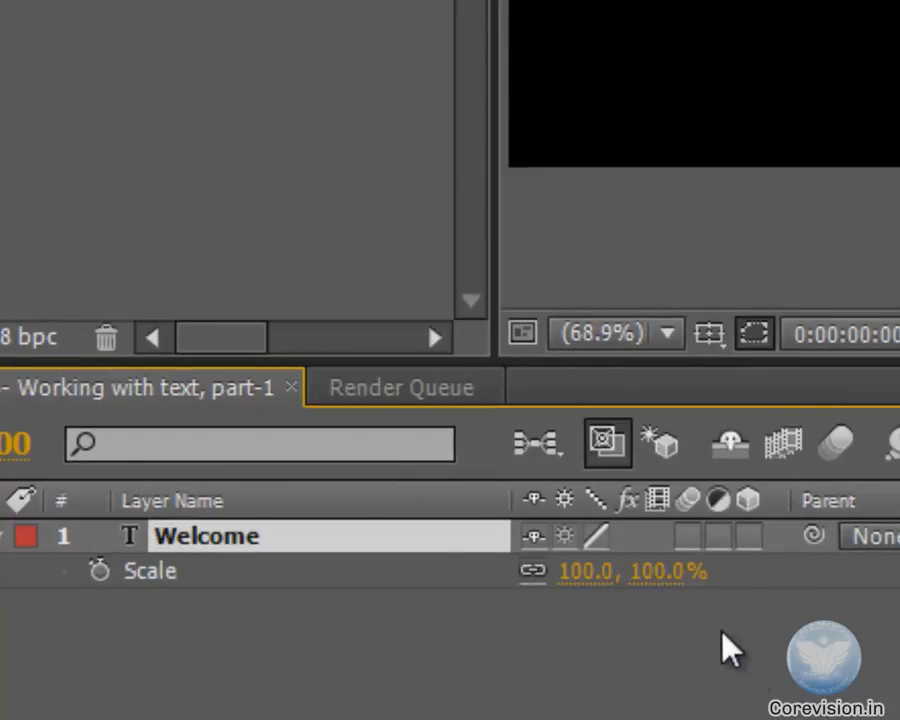
pyautogui.moveTo(665, 595); pyautogui.dragTo(899, 664)
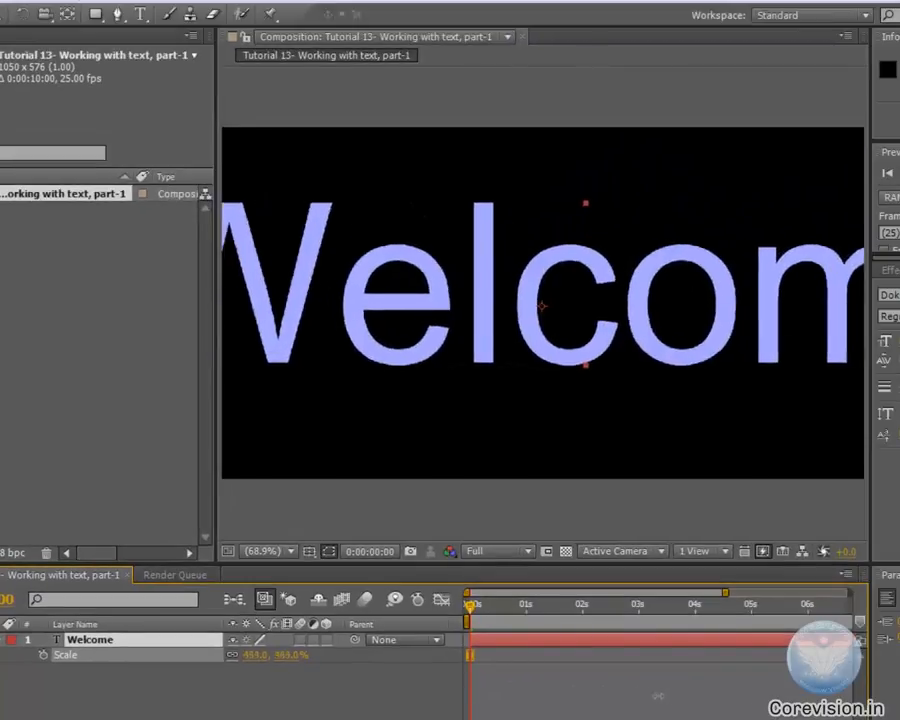
pyautogui.moveTo(658, 697); pyautogui.dragTo(899, 708)
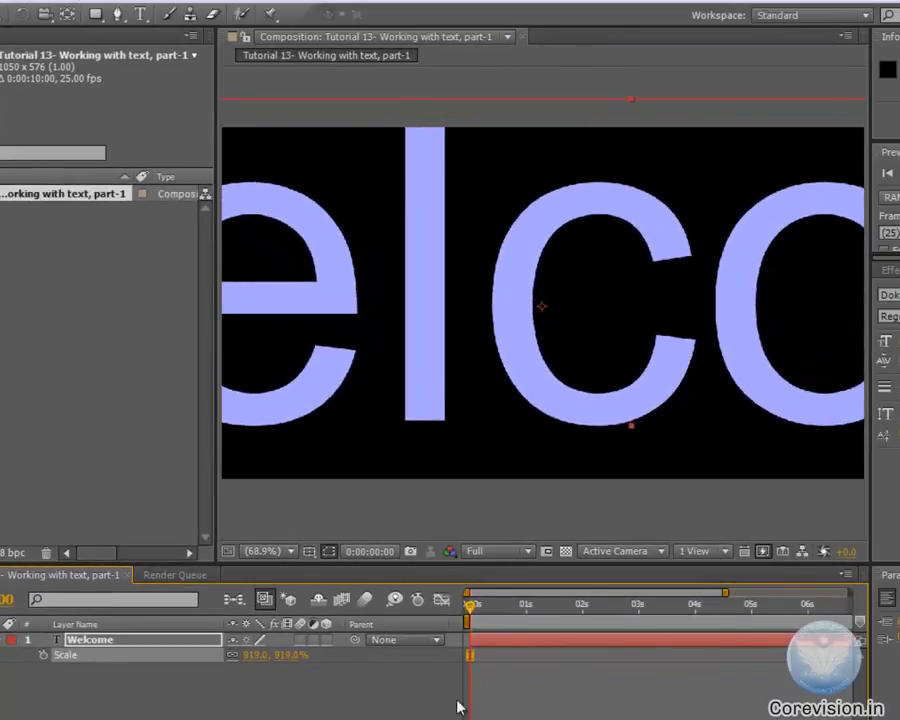
pyautogui.moveTo(294, 666); pyautogui.dragTo(454, 653)
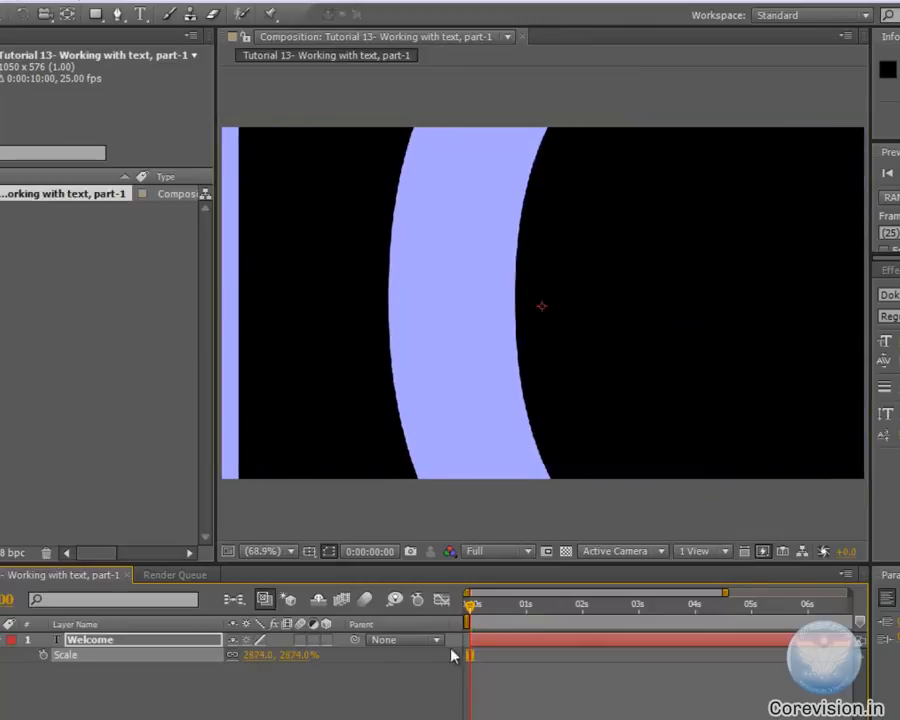
pyautogui.moveTo(293, 665); pyautogui.dragTo(470, 655)
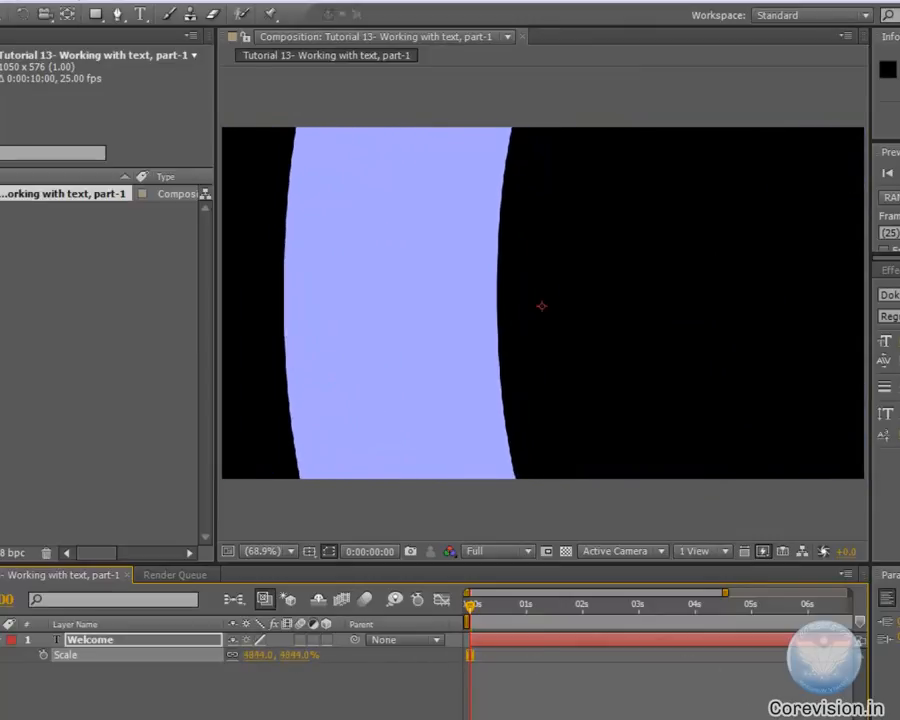
# Show Opacity alongside Scale, set the opacity to 0%, and enable keyframing for both properties at the first frame
pyautogui.click(66, 641)
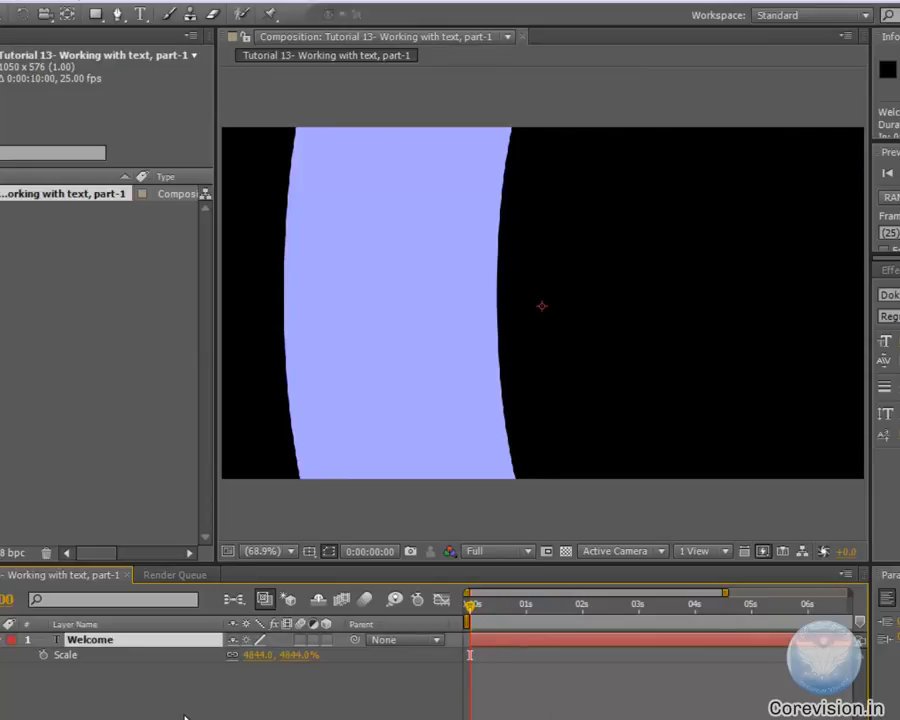
pyautogui.hotkey('shift', 't')
pyautogui.click(189, 717)
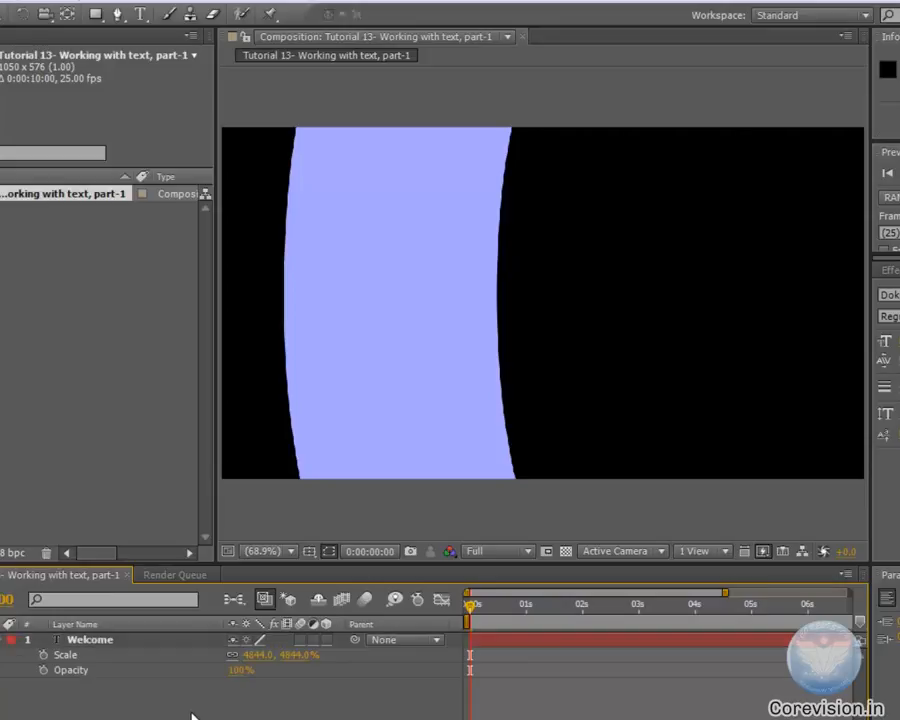
pyautogui.click(240, 670)
pyautogui.write('0')
pyautogui.press('Return')
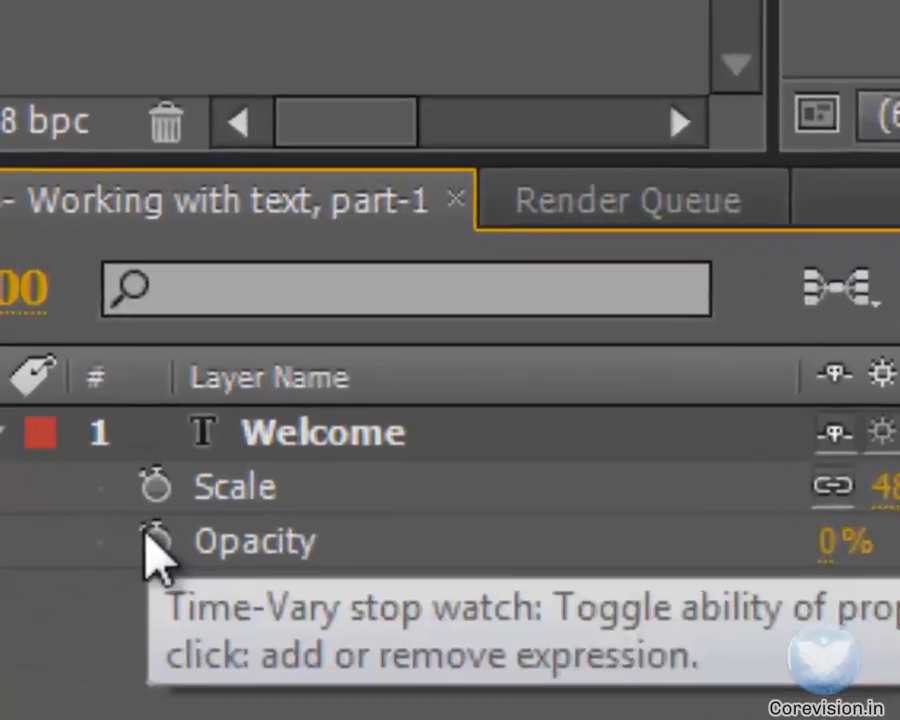
pyautogui.click(43, 670)
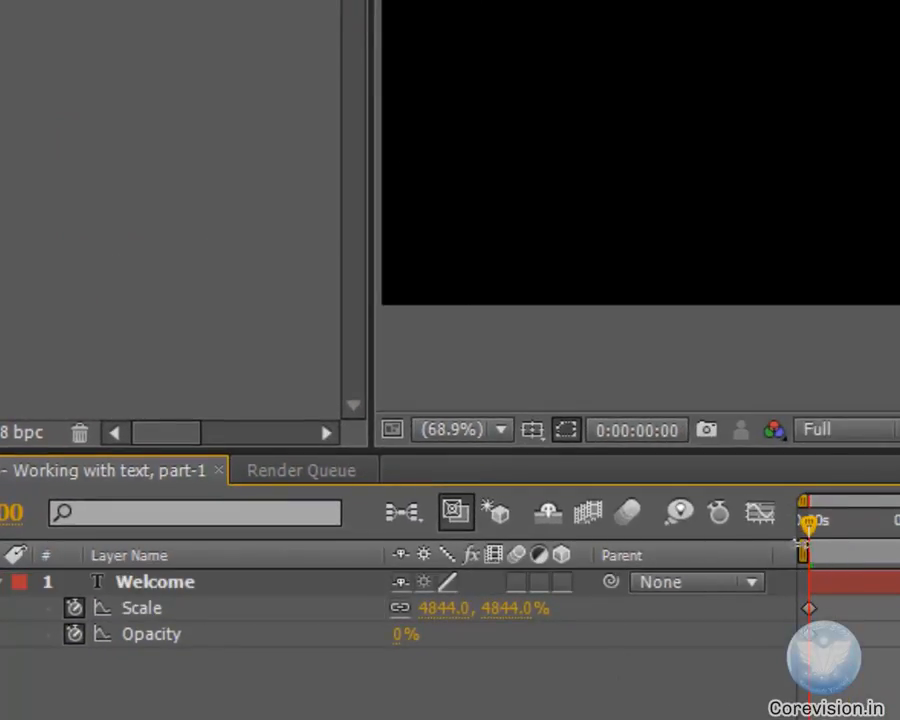
# At 0:00:00:17, keyframe the Welcome layer's opacity at 100% and its scale at 100%
pyautogui.moveTo(812, 530); pyautogui.dragTo(880, 552)
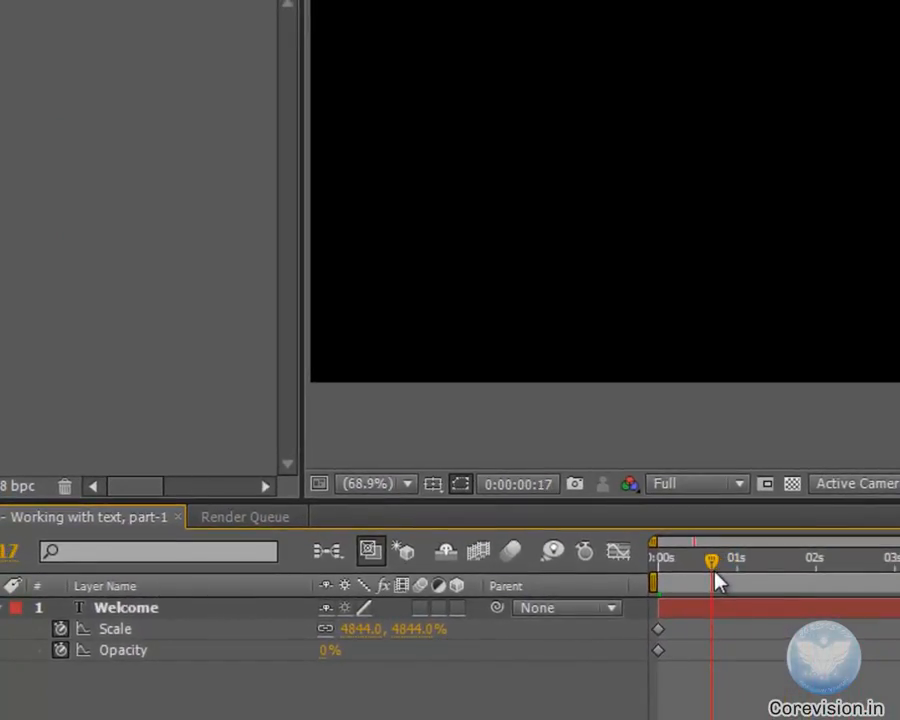
pyautogui.moveTo(717, 583); pyautogui.dragTo(714, 572)
pyautogui.click(326, 650)
pyautogui.write('100')
pyautogui.press('Return')
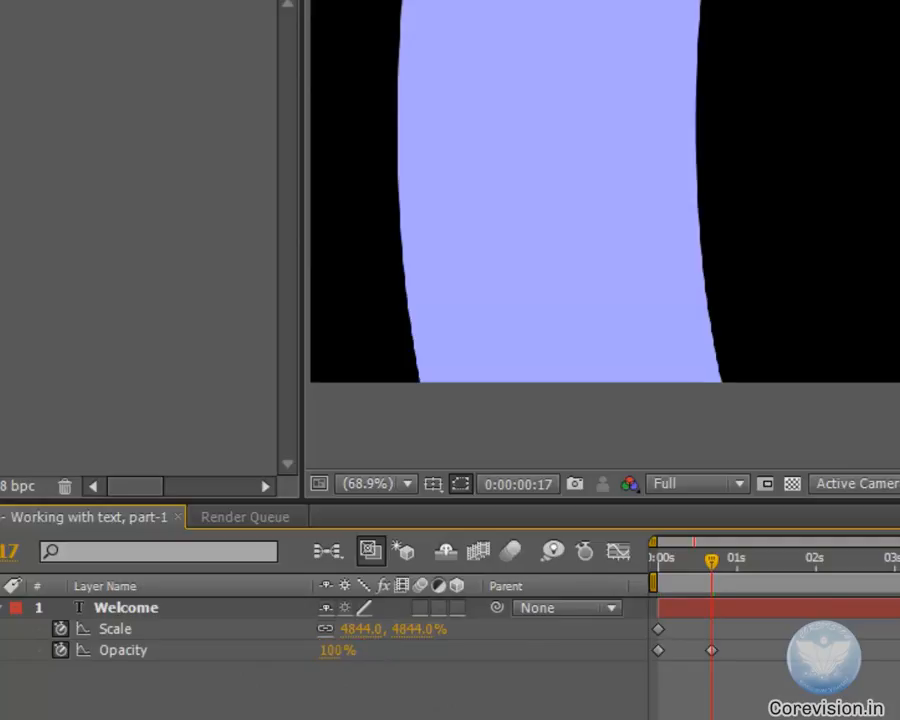
pyautogui.click(410, 630)
pyautogui.write('100')
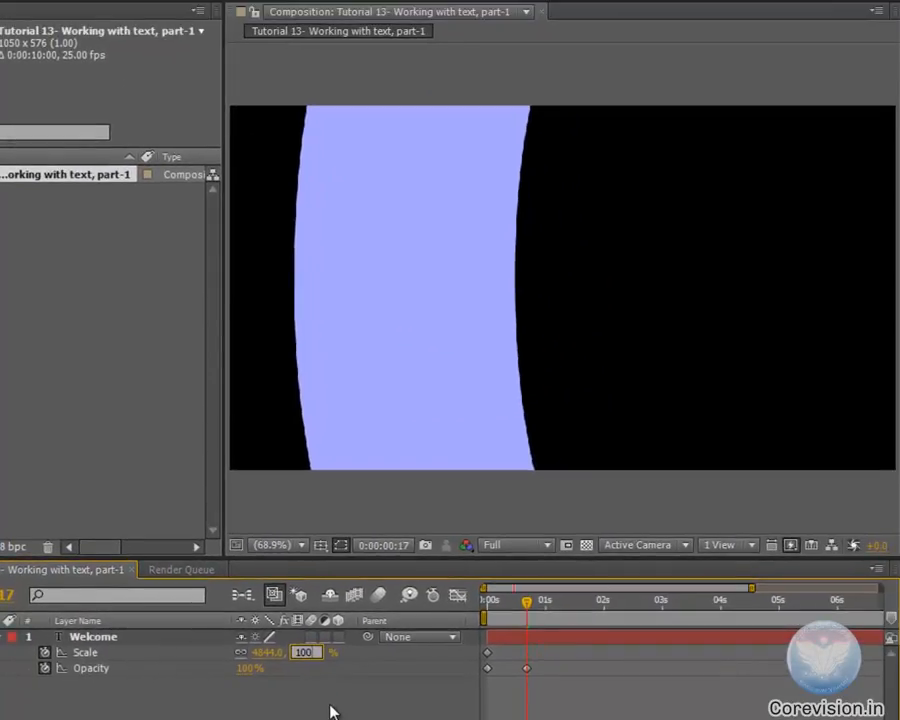
pyautogui.press('Return')
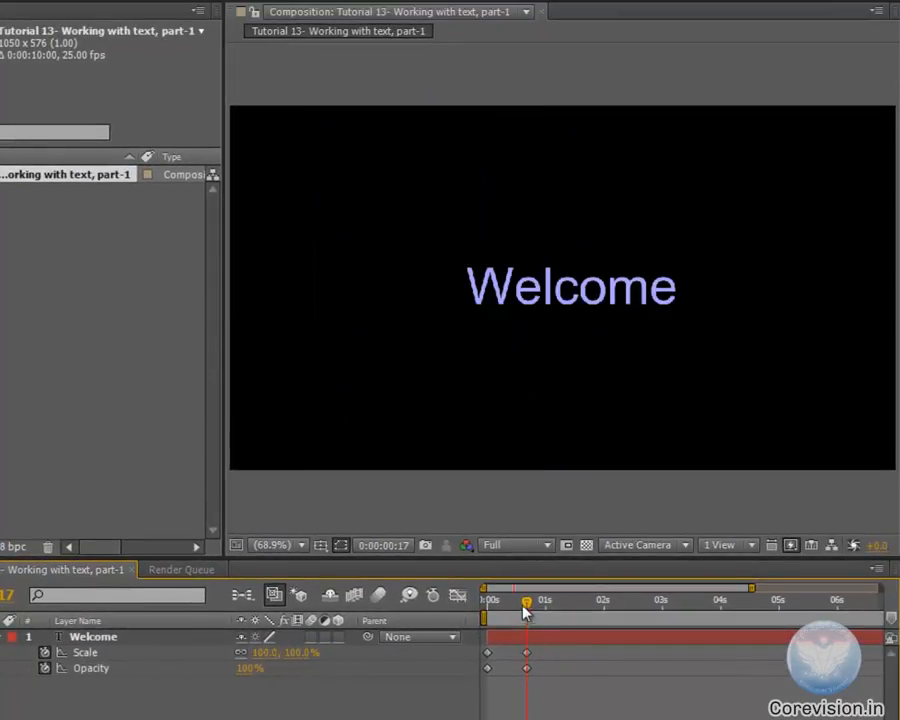
# Shorten the work area to end at about 2 seconds and preview the animation from the first frame
pyautogui.moveTo(526, 604); pyautogui.dragTo(487, 602)
pyautogui.moveTo(752, 588); pyautogui.dragTo(568, 618)
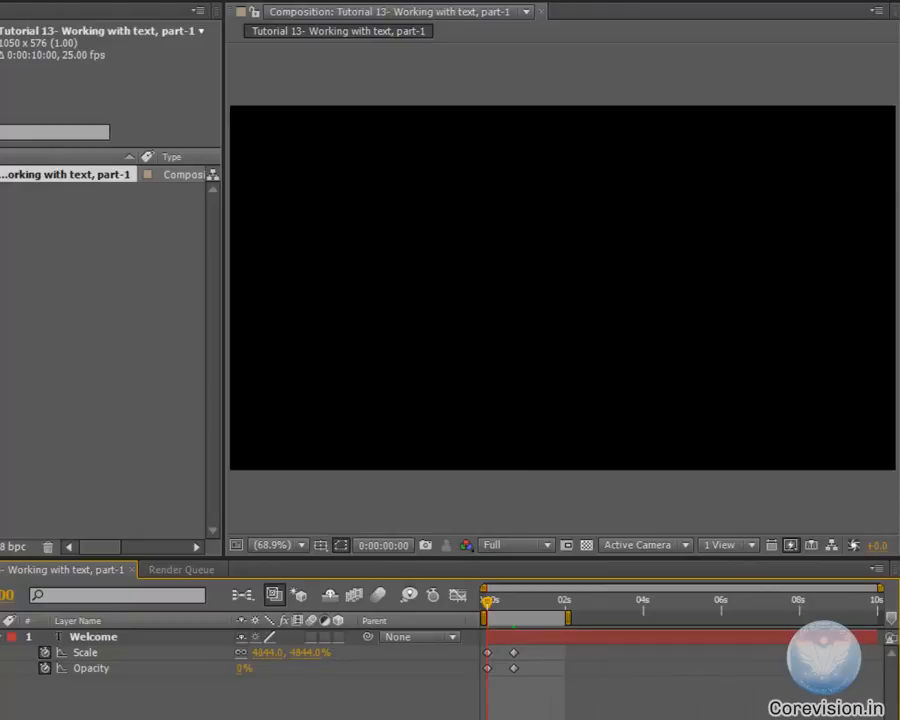
pyautogui.press('KP_0')
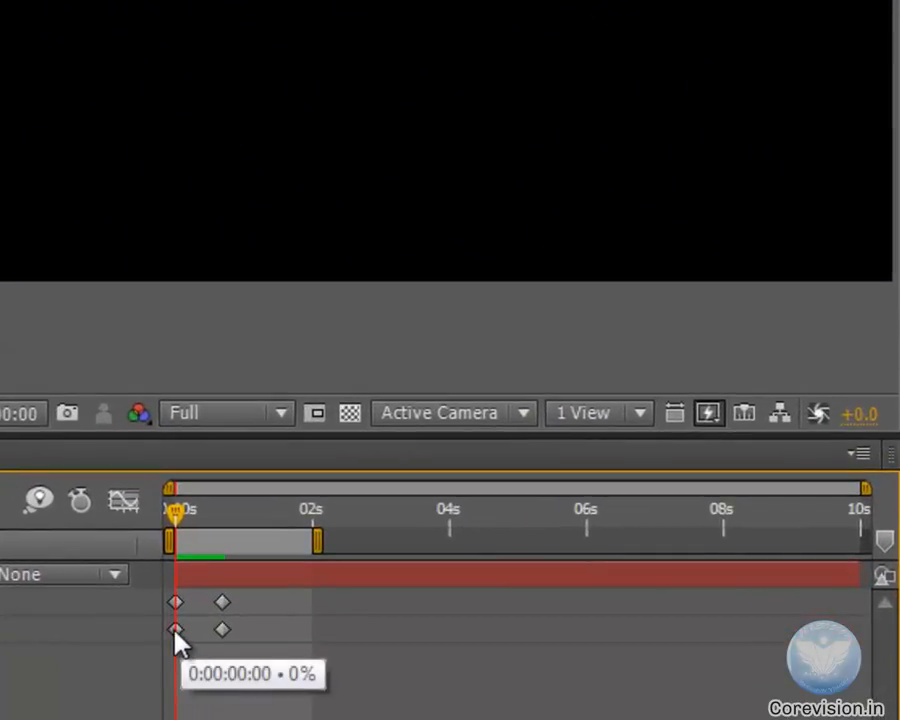
# Delay both Opacity keyframes by about 4 frames relative to the Scale keyframes and scrub to 0:00:00:19 to check the fade
pyautogui.click(176, 630)
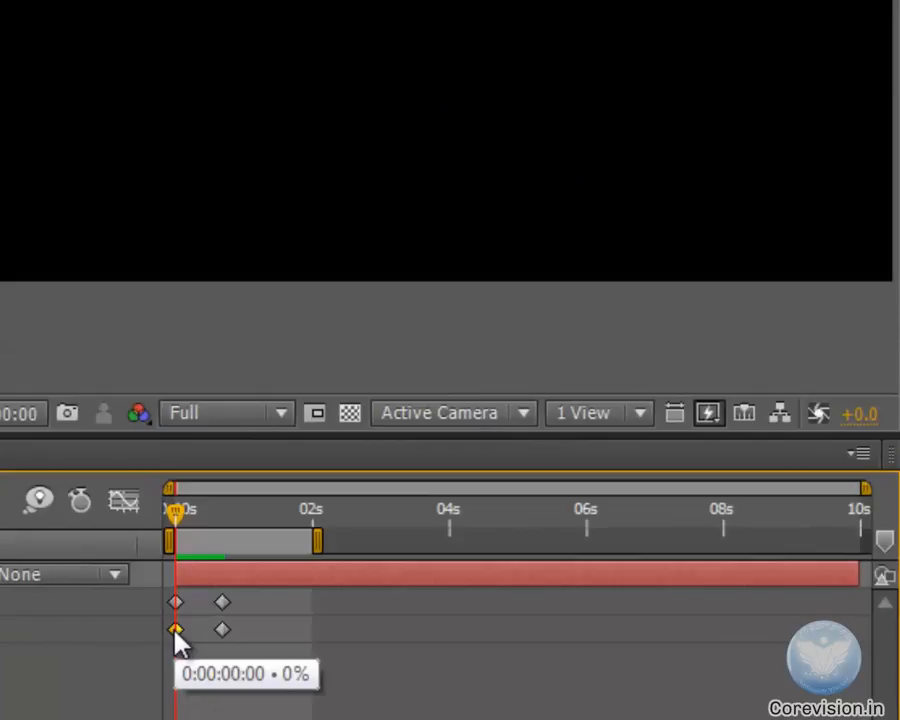
pyautogui.moveTo(177, 631); pyautogui.dragTo(233, 638)
pyautogui.click(224, 632)
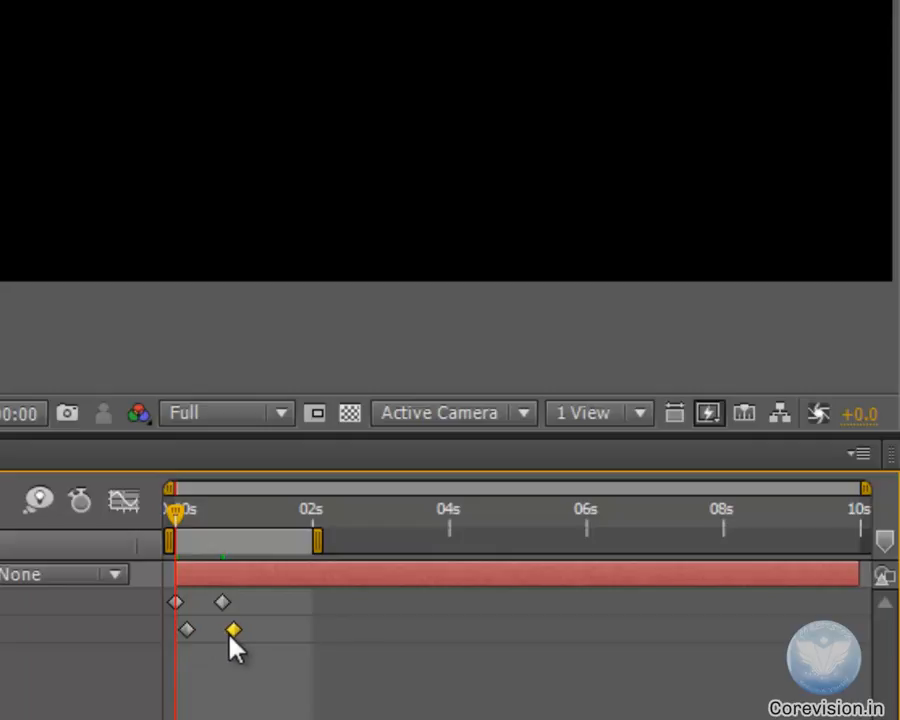
pyautogui.click(322, 678)
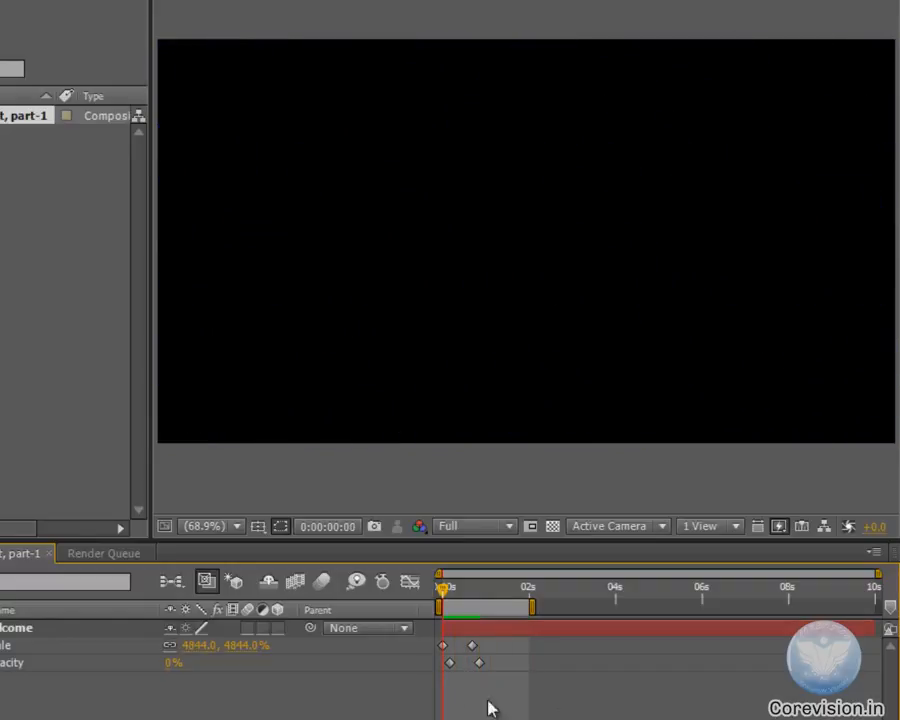
pyautogui.moveTo(456, 592); pyautogui.dragTo(478, 600)
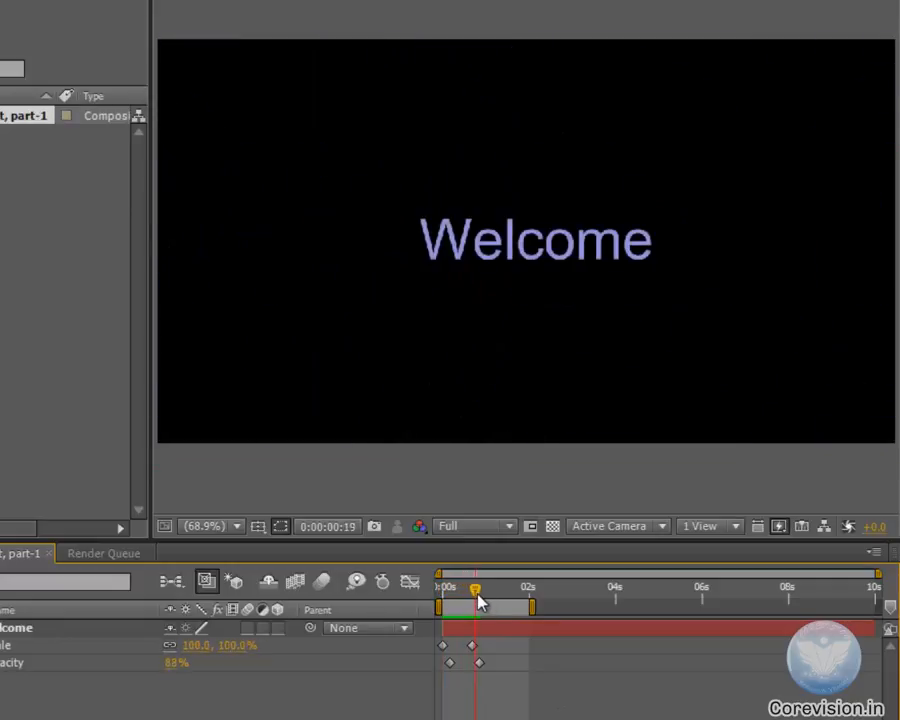
# Display the Welcome layer's Rotation, Position and Scale properties together
pyautogui.press('u')
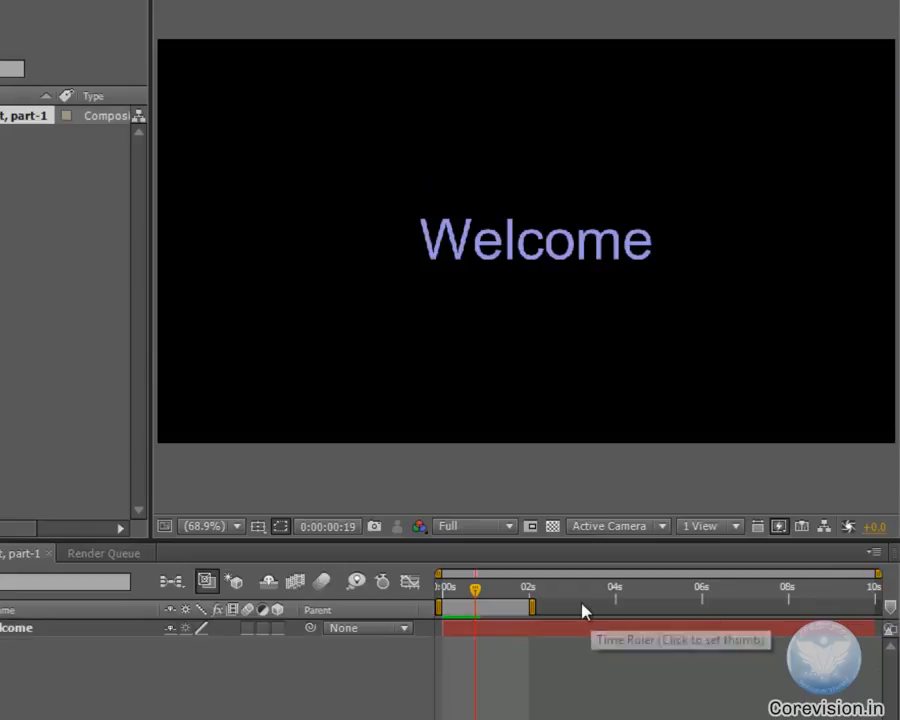
pyautogui.click(12, 630)
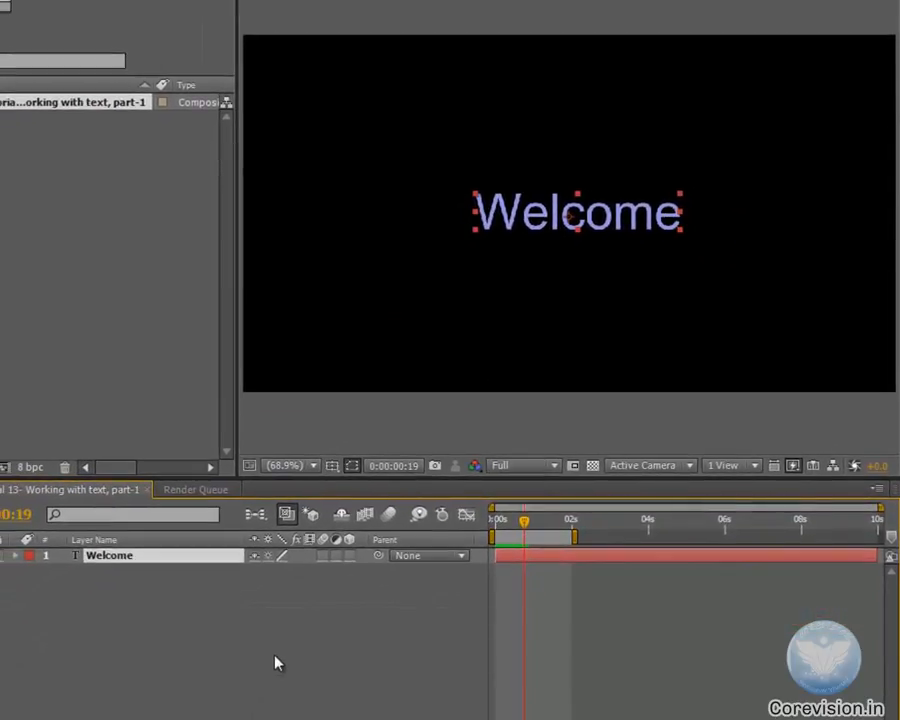
pyautogui.press('r')
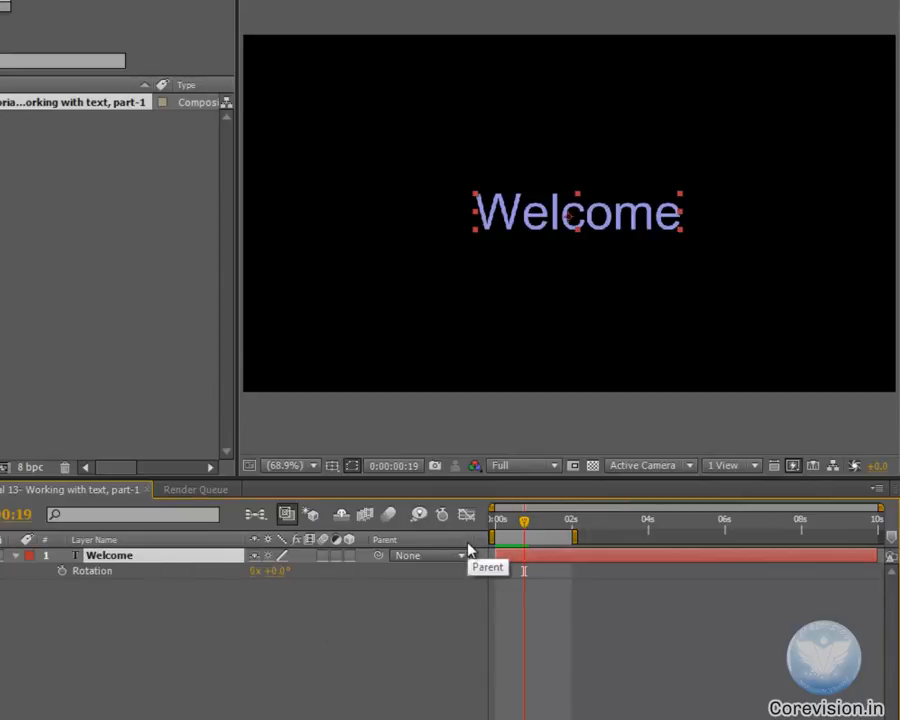
pyautogui.hotkey('shift', 'p')
pyautogui.hotkey('shift', 's')
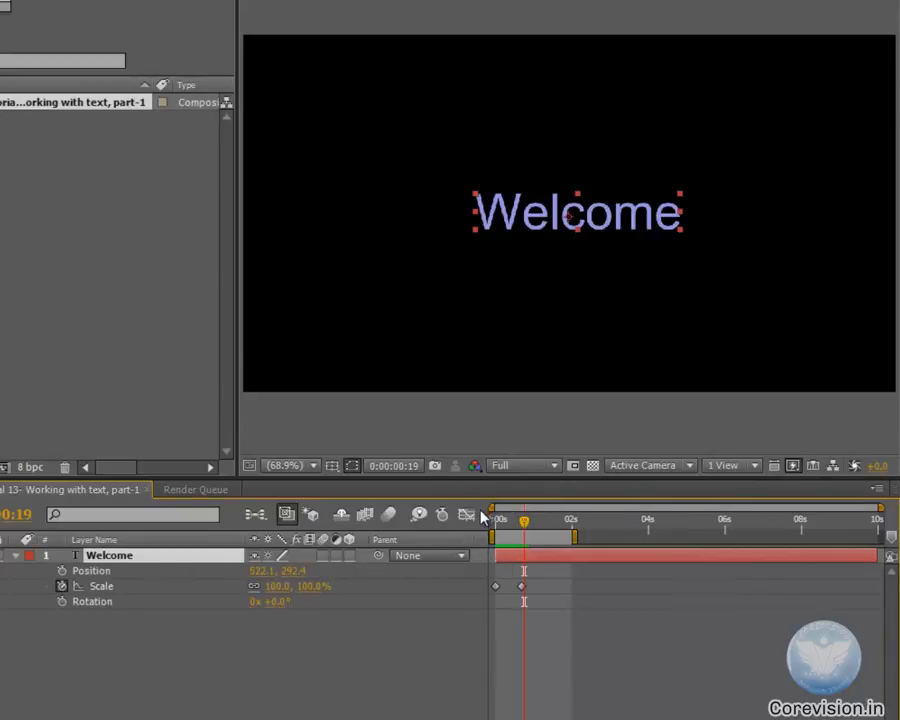
# Return to the first frame and display only the Welcome layer's Scale, Rotation and Opacity properties
pyautogui.moveTo(525, 521); pyautogui.dragTo(493, 525)
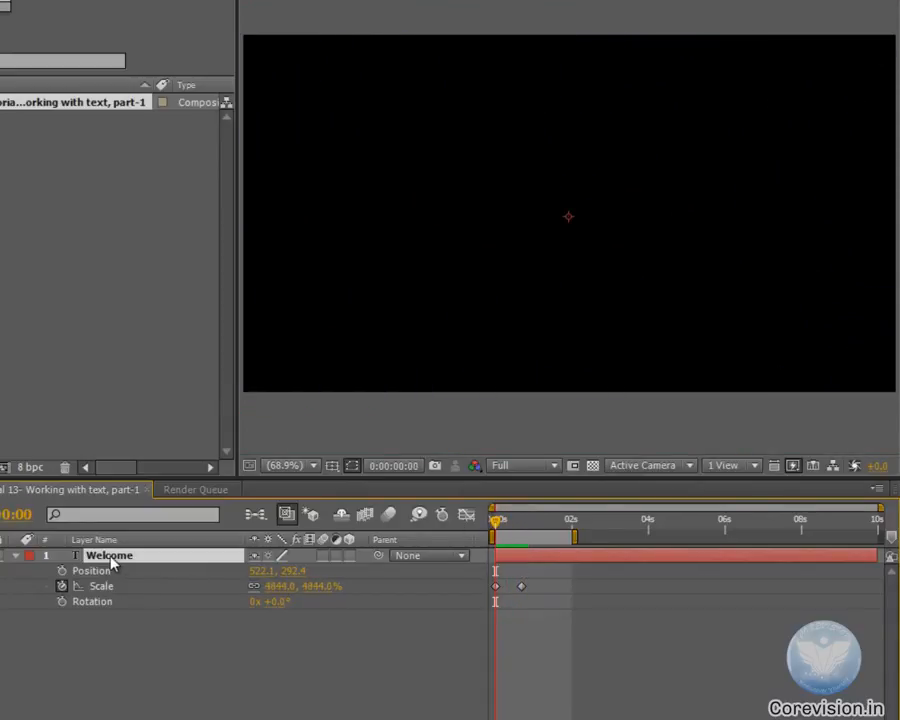
pyautogui.press('u')
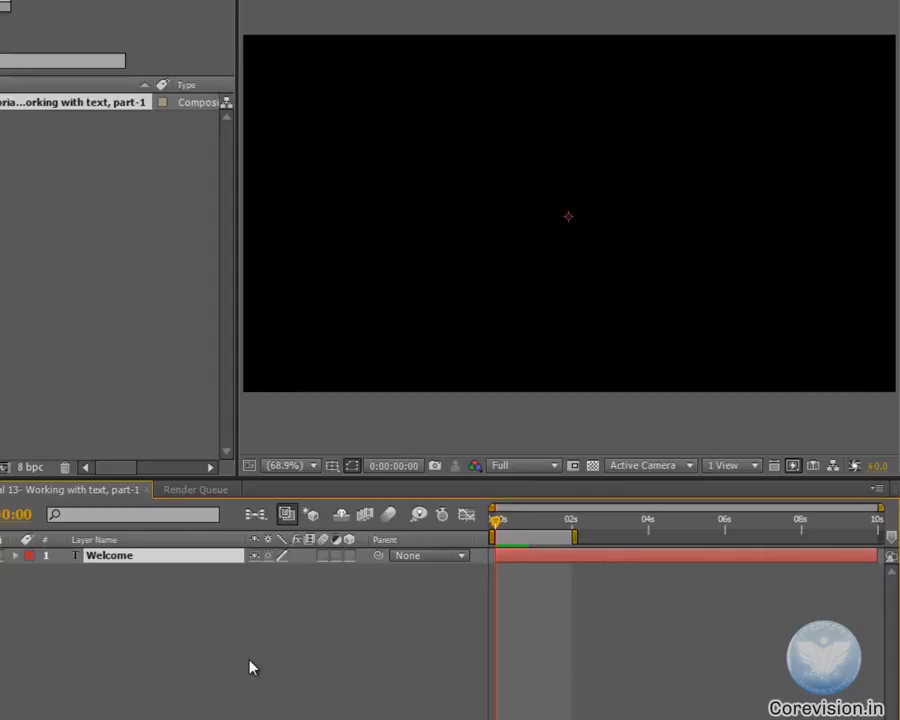
pyautogui.click(251, 668)
pyautogui.click(120, 558)
pyautogui.press('r')
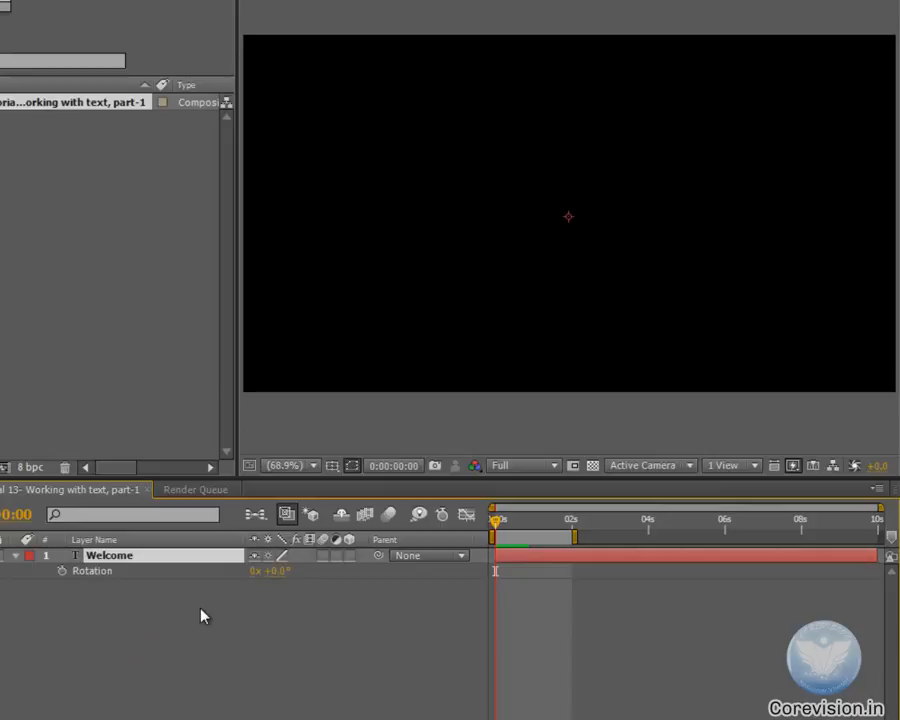
pyautogui.hotkey('shift', 't')
pyautogui.hotkey('shift', 's')
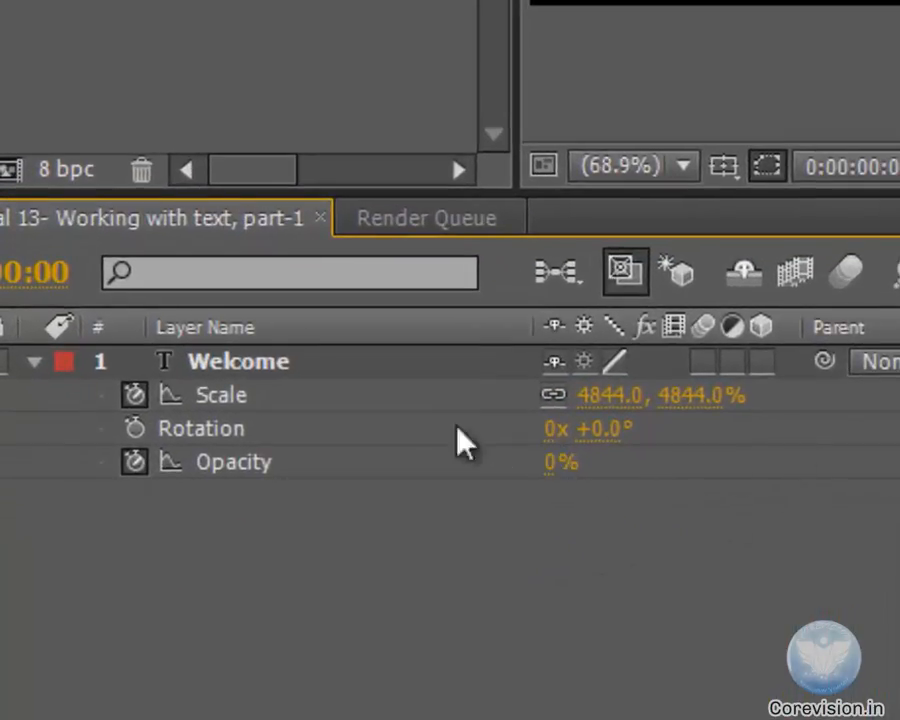
# Keyframe the Welcome layer's Rotation from 0 revolutions at the first frame to 3 revolutions at 0:00:00:17, and return to the first frame
pyautogui.click(135, 428)
pyautogui.click(548, 428)
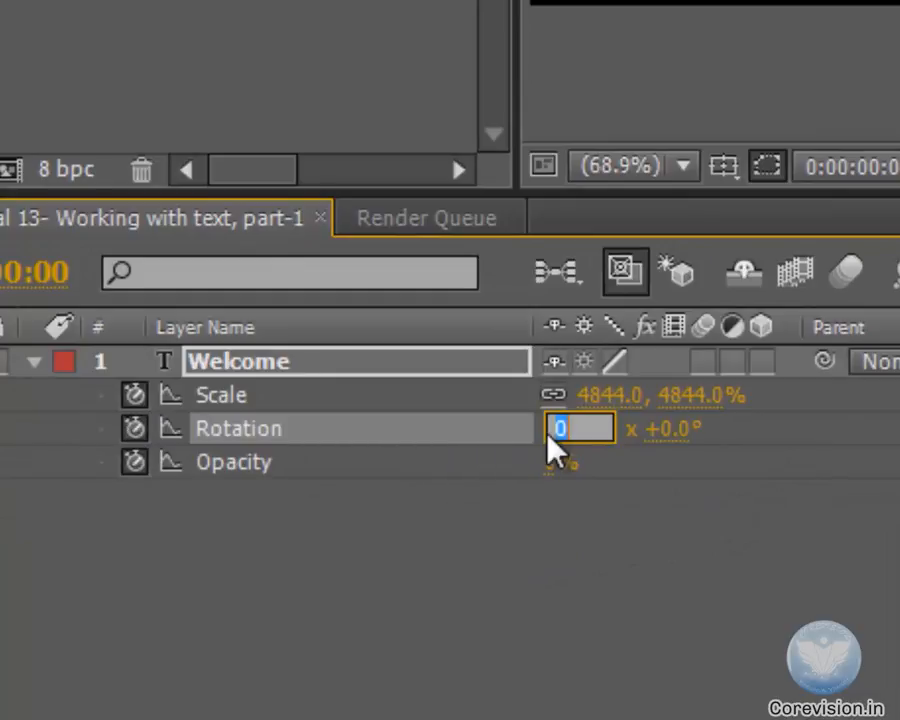
pyautogui.click(703, 603)
pyautogui.press('space')
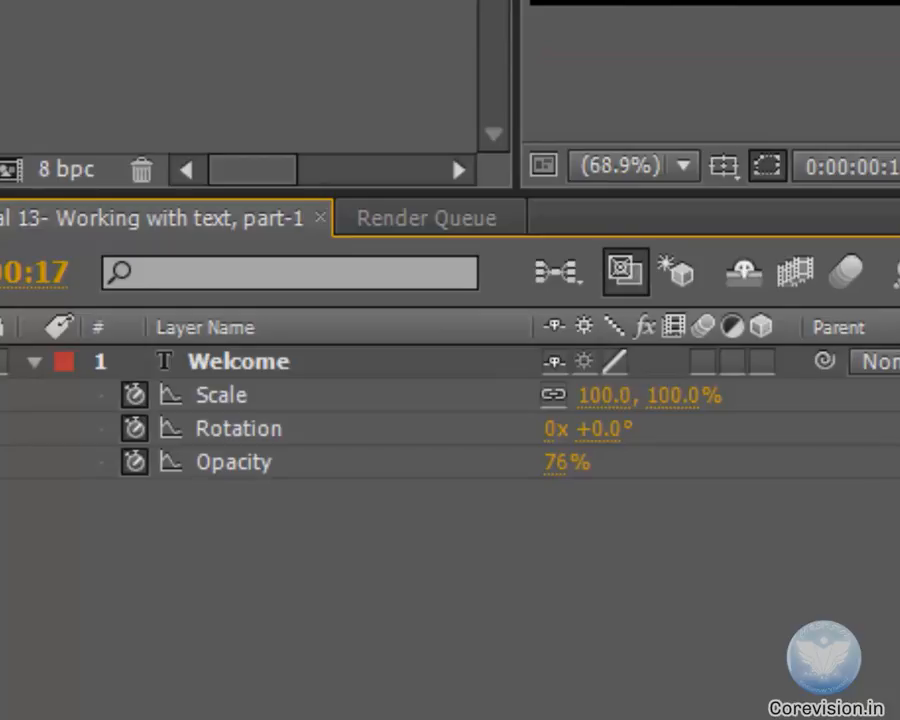
pyautogui.click(550, 429)
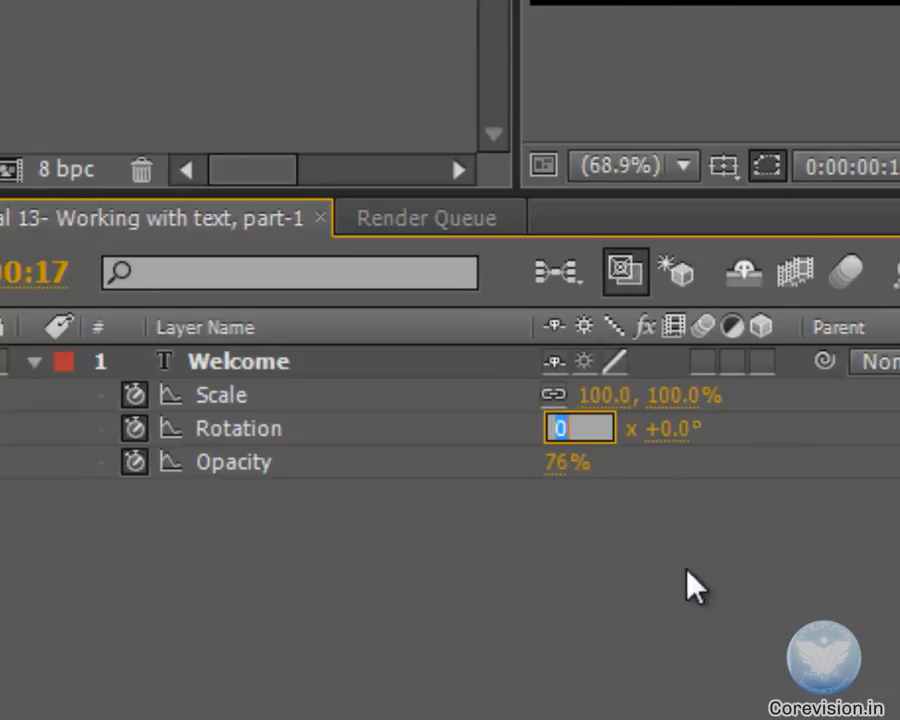
pyautogui.write('3')
pyautogui.press('Return')
pyautogui.press('Home')
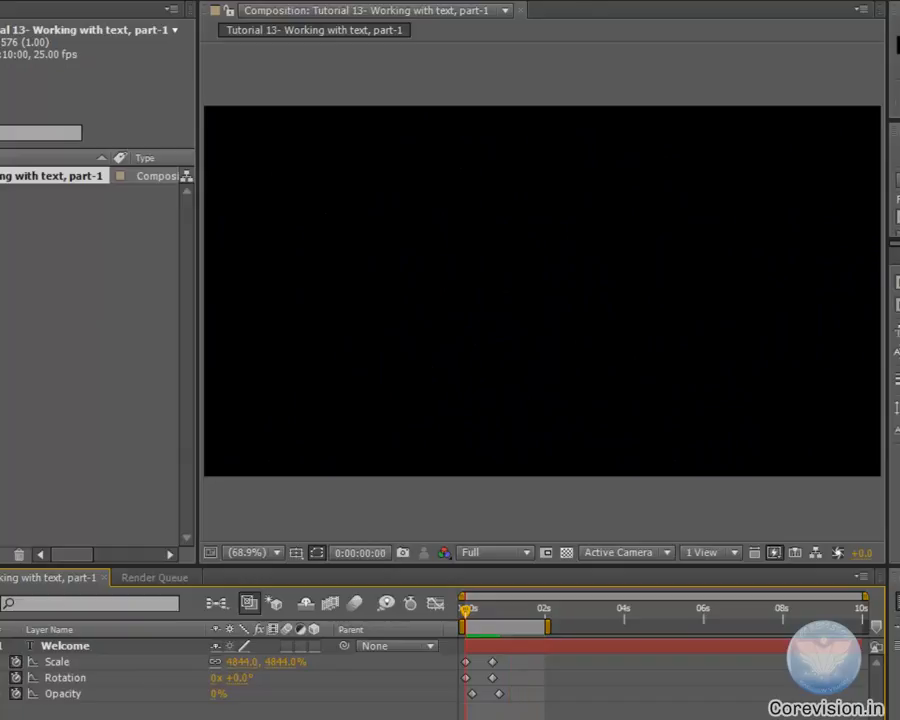
# Set the Welcome layer's Rotation keyframe at 0:00:00:17 to 1 revolution and preview the animation
pyautogui.moveTo(466, 611); pyautogui.dragTo(492, 612)
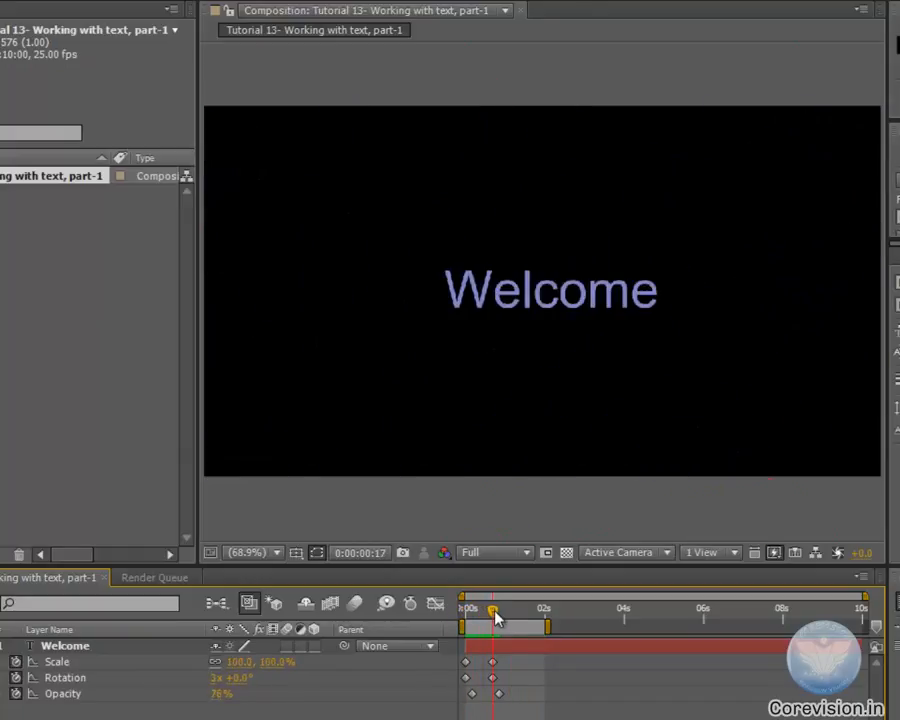
pyautogui.click(214, 678)
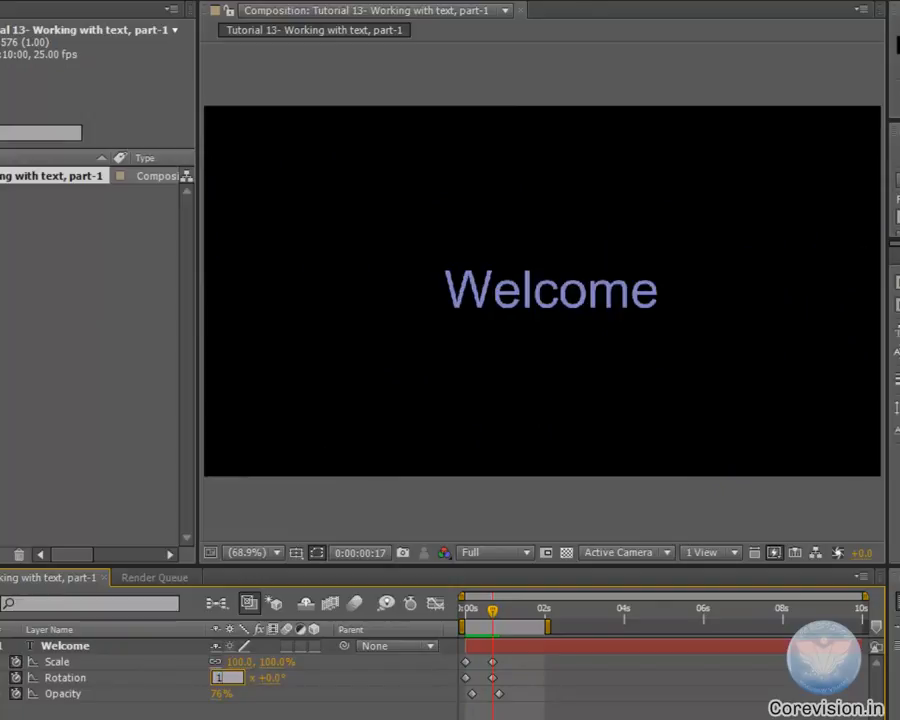
pyautogui.write('1')
pyautogui.press('Return')
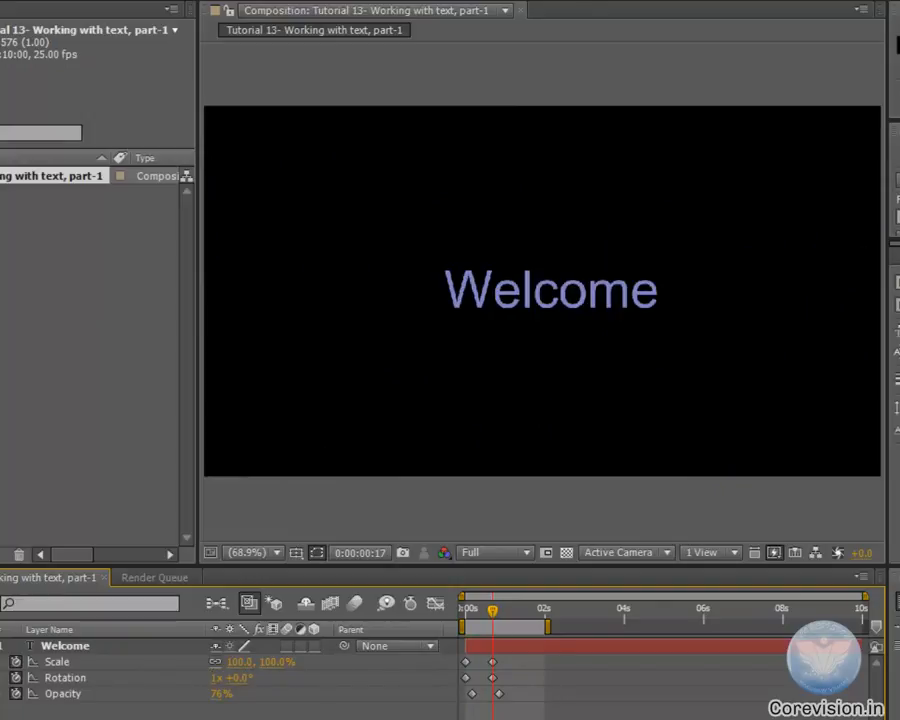
pyautogui.press('space')
# Enable motion blur for the composition and the Welcome layer, and preview the animation from the first frame
pyautogui.click(354, 603)
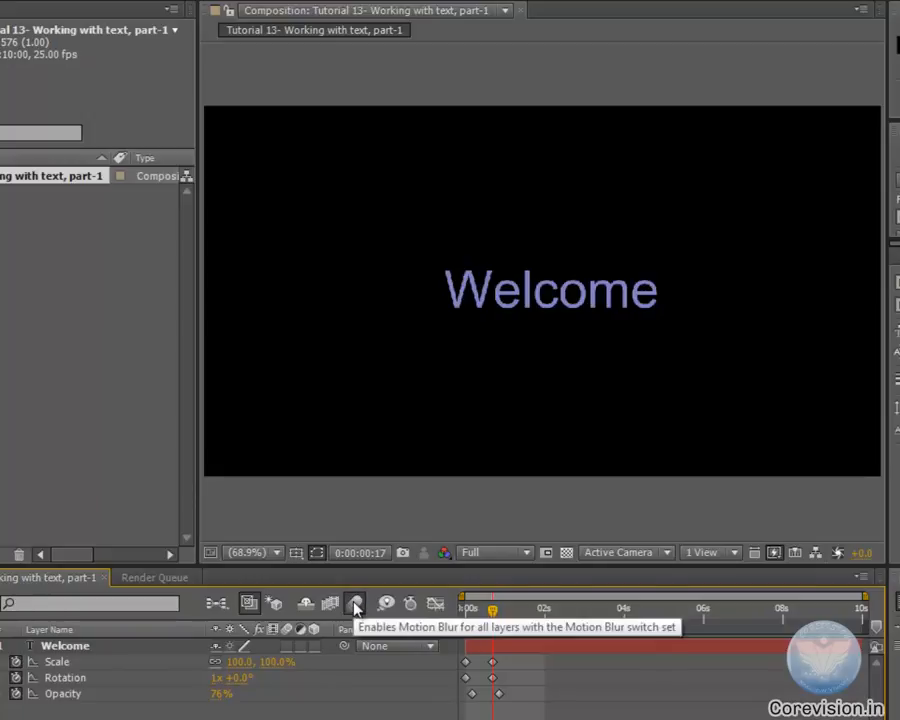
pyautogui.click(288, 647)
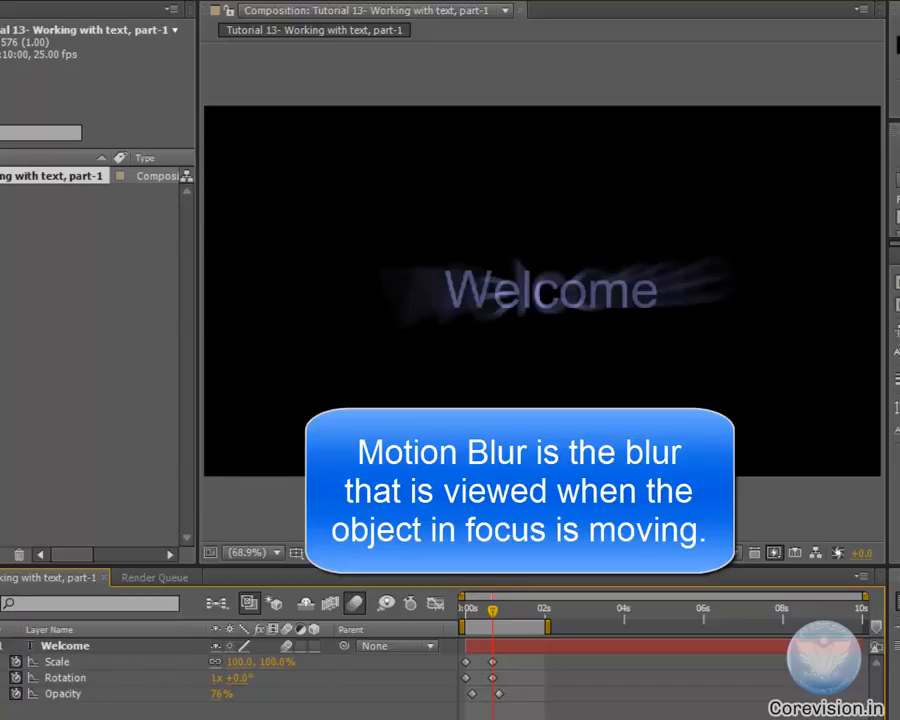
pyautogui.moveTo(493, 610); pyautogui.dragTo(452, 612)
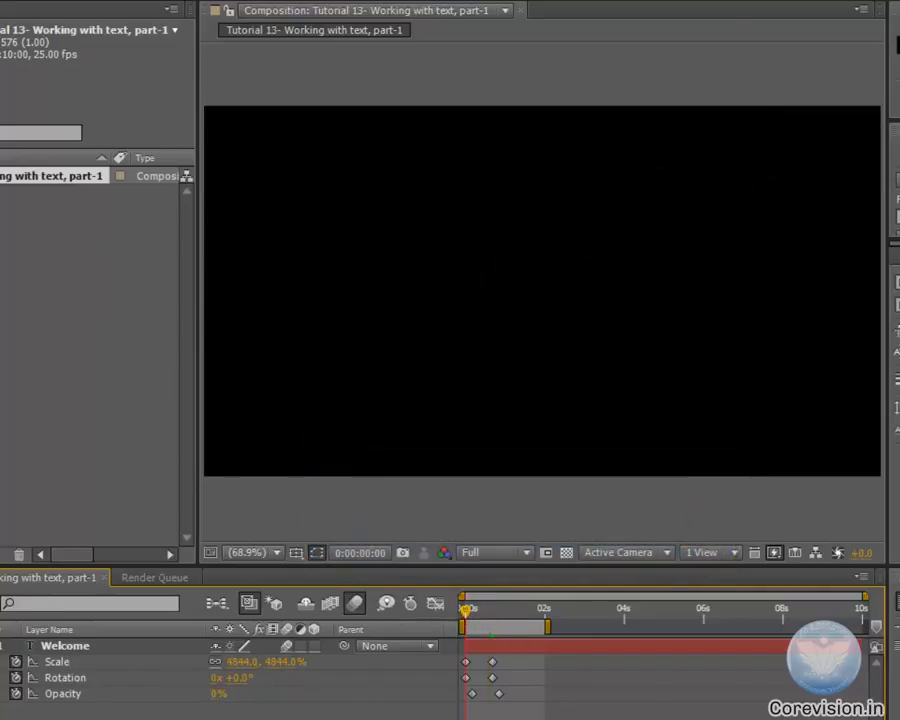
pyautogui.press('KP_0')
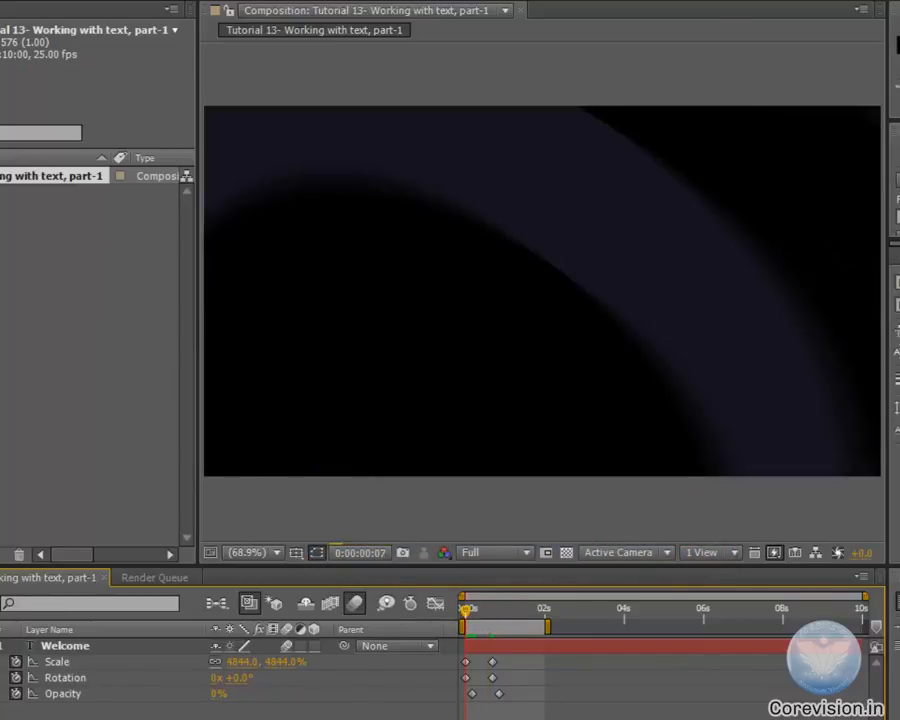